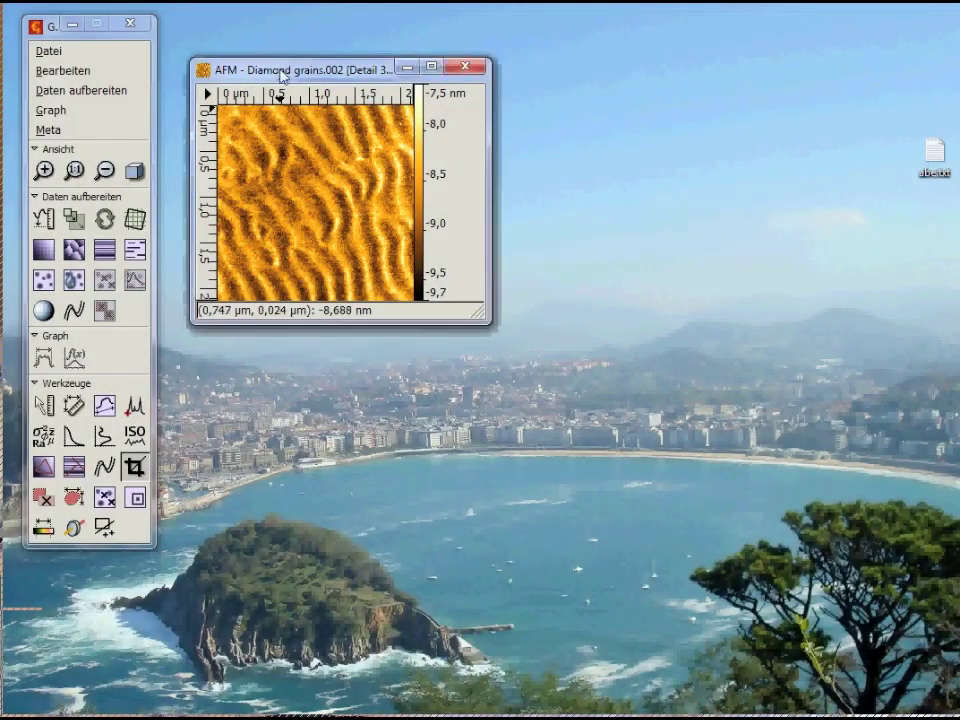
Step: Compute a Hann-windowed 2D FFT modulus of the AFM detail and place it beside the original
drag(282, 76, 257, 60)
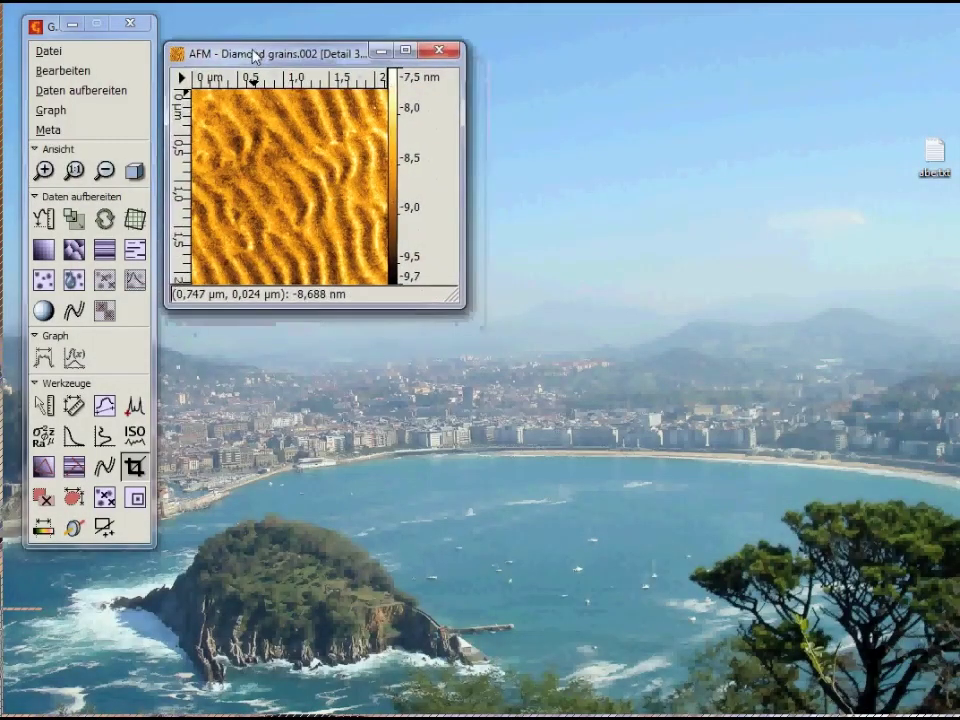
click(58, 106)
click(48, 107)
click(60, 90)
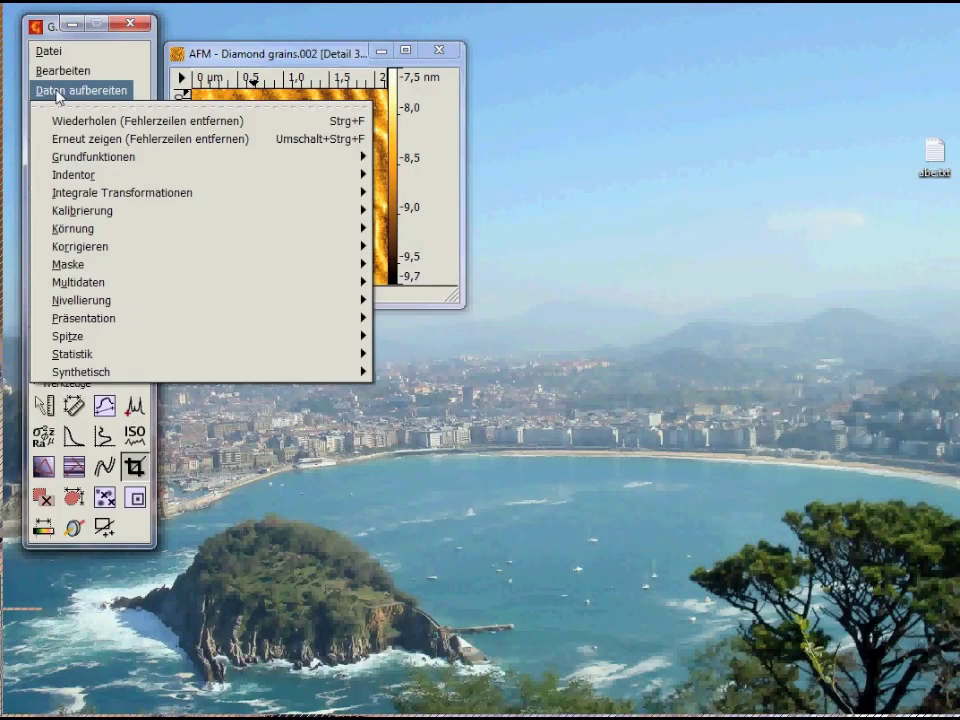
mouse_move(90, 181)
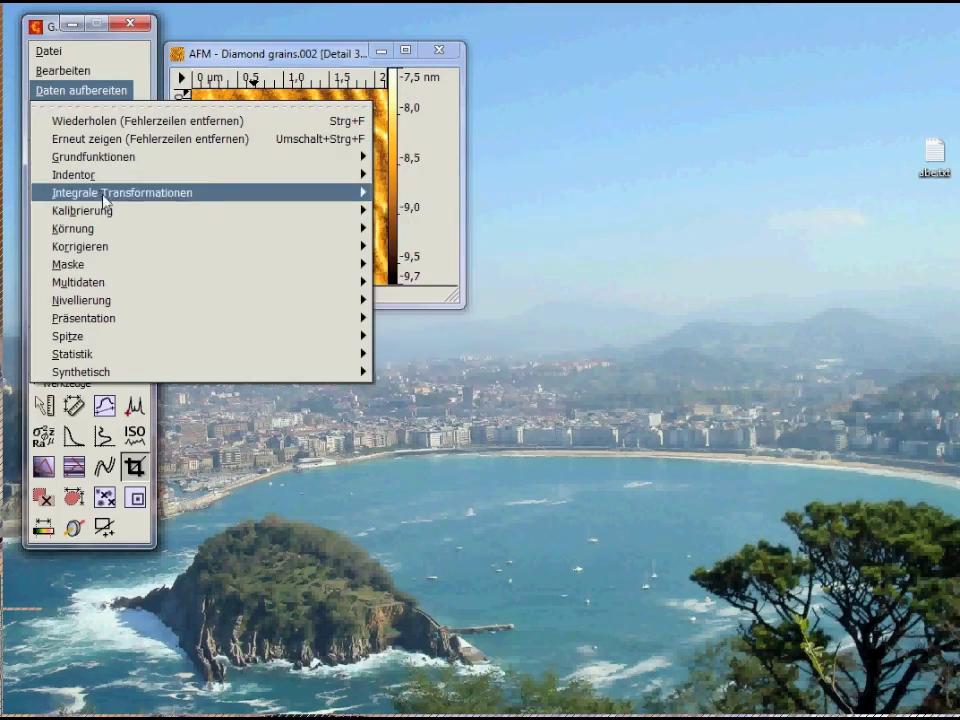
mouse_move(128, 194)
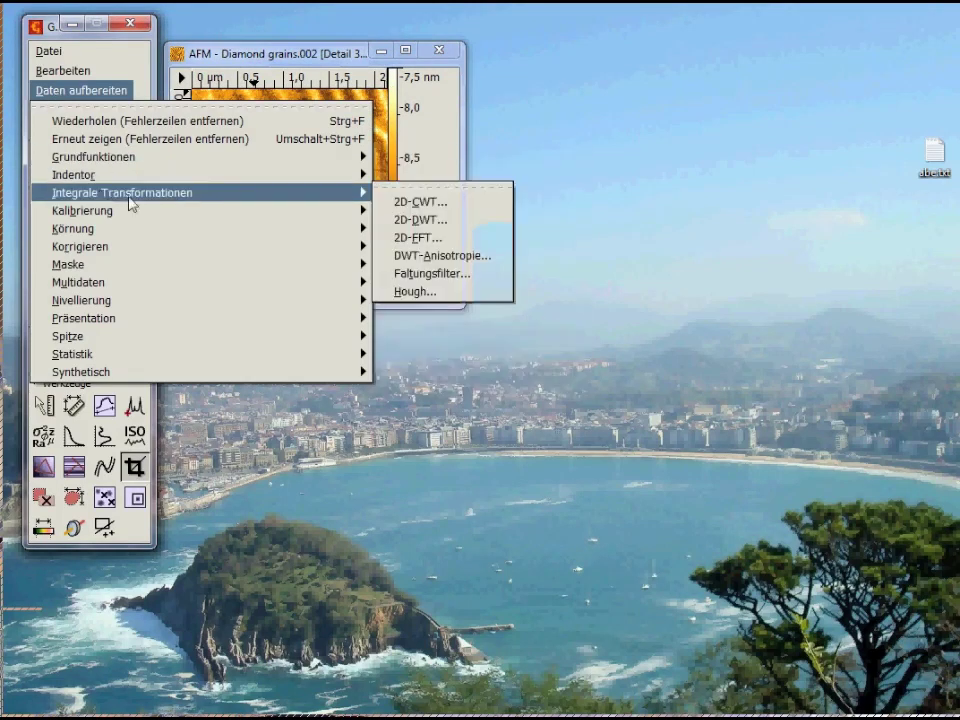
click(472, 243)
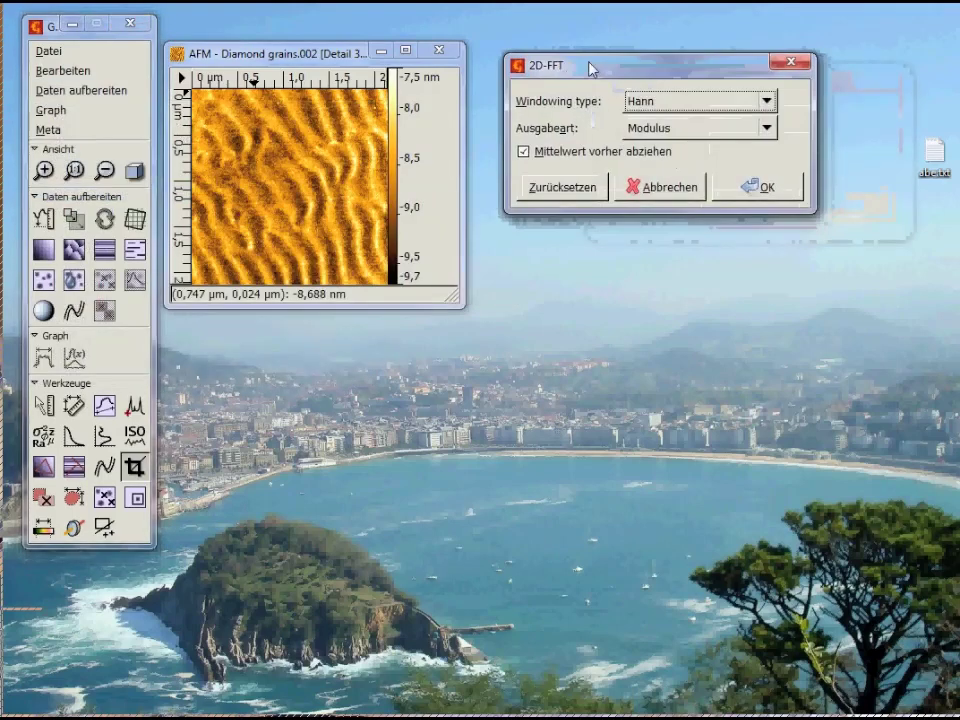
click(784, 189)
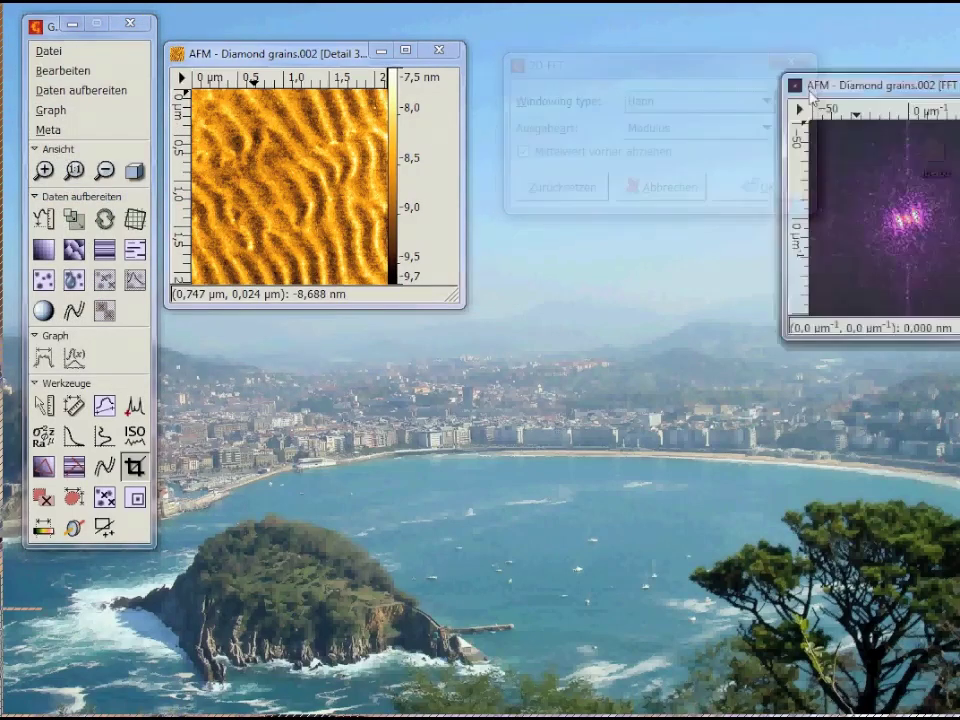
drag(890, 80, 627, 68)
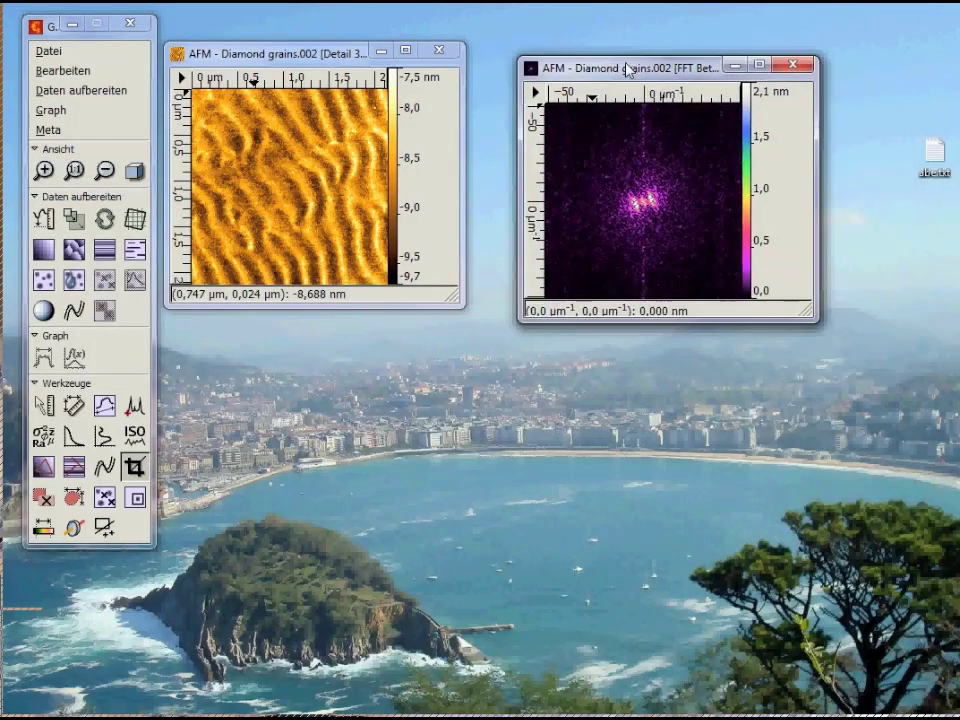
Step: Show the FFT image in the Gray palette and zoom it in
right_click(790, 188)
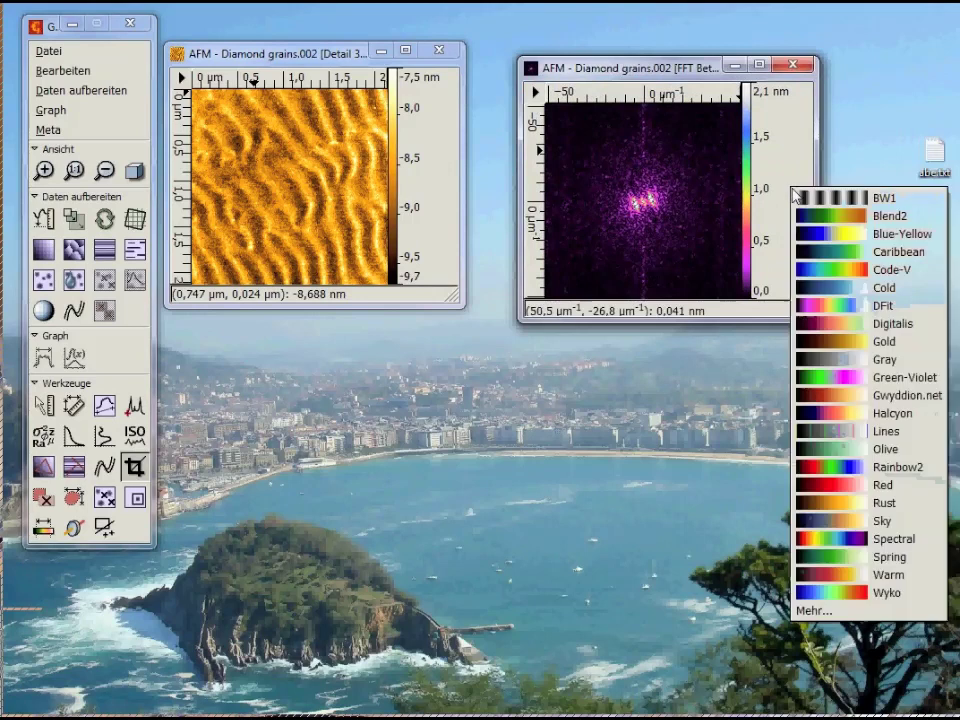
click(893, 365)
key(plus)
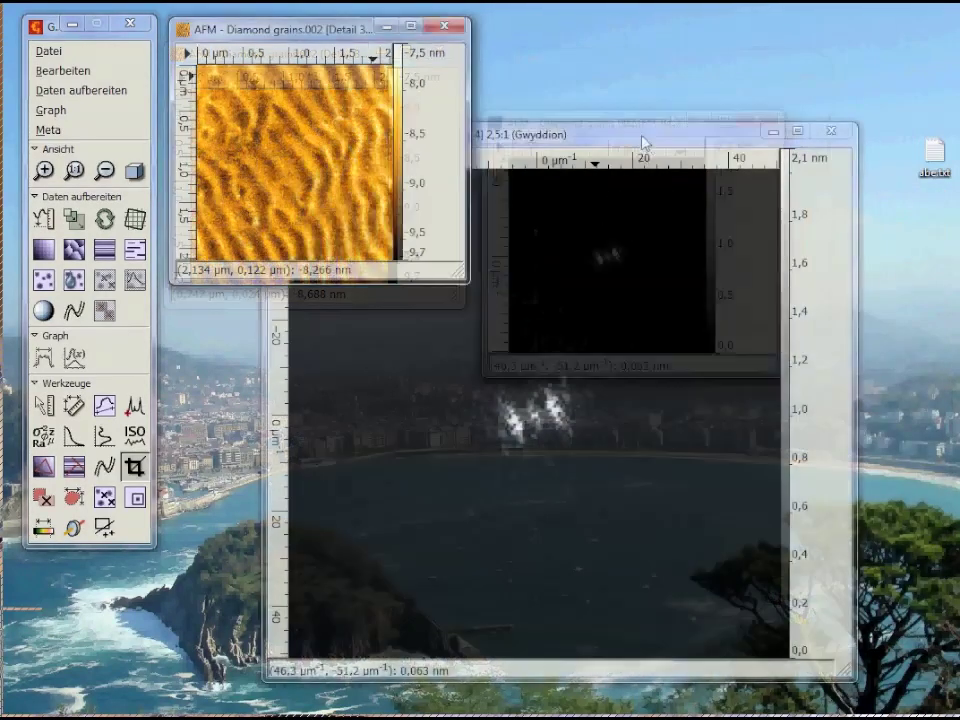
drag(644, 149, 713, 176)
Step: Draw a 4 px thick profile line centred across the FFT's bright central peaks
click(106, 406)
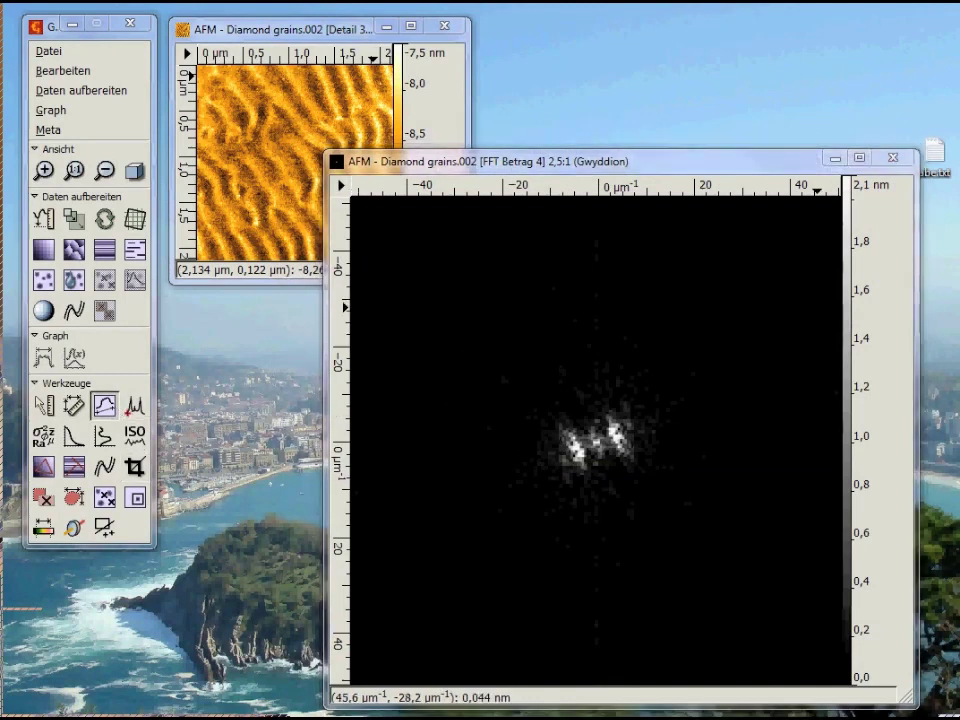
drag(667, 70, 168, 478)
click(258, 272)
click(466, 384)
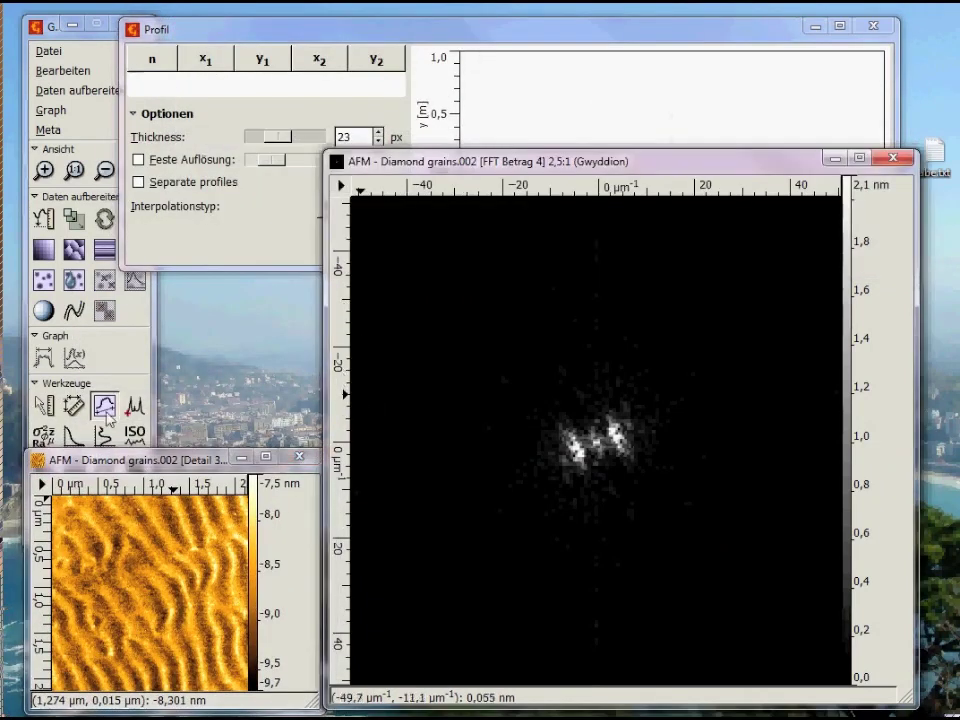
drag(491, 480, 718, 400)
drag(693, 172, 759, 321)
drag(379, 143, 378, 132)
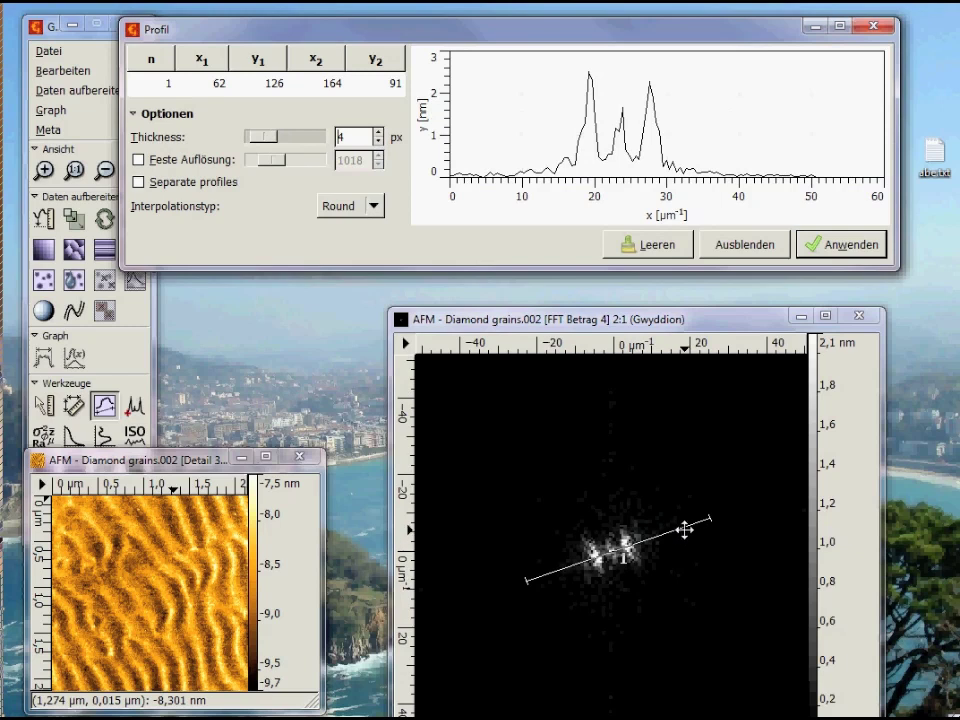
mouse_move(684, 530)
mouse_down()
mouse_move(669, 540)
mouse_move(676, 533)
mouse_up()
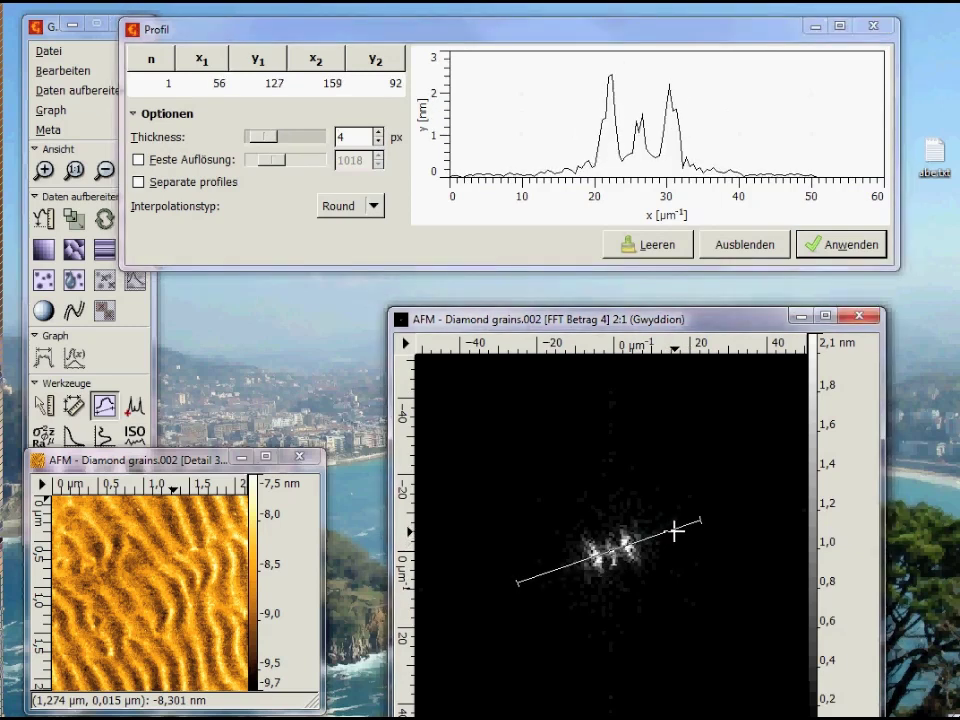
Step: Extract the profile into graph window Profile 1, close the Profile tool, and open the graph's context menu
click(843, 248)
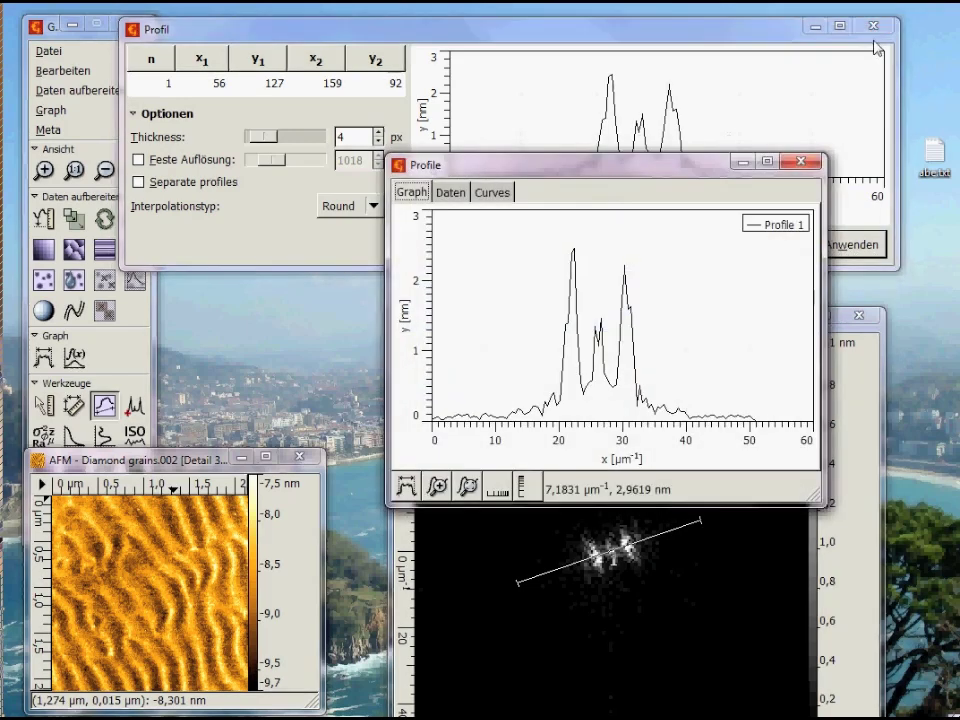
click(873, 27)
drag(660, 176, 487, 61)
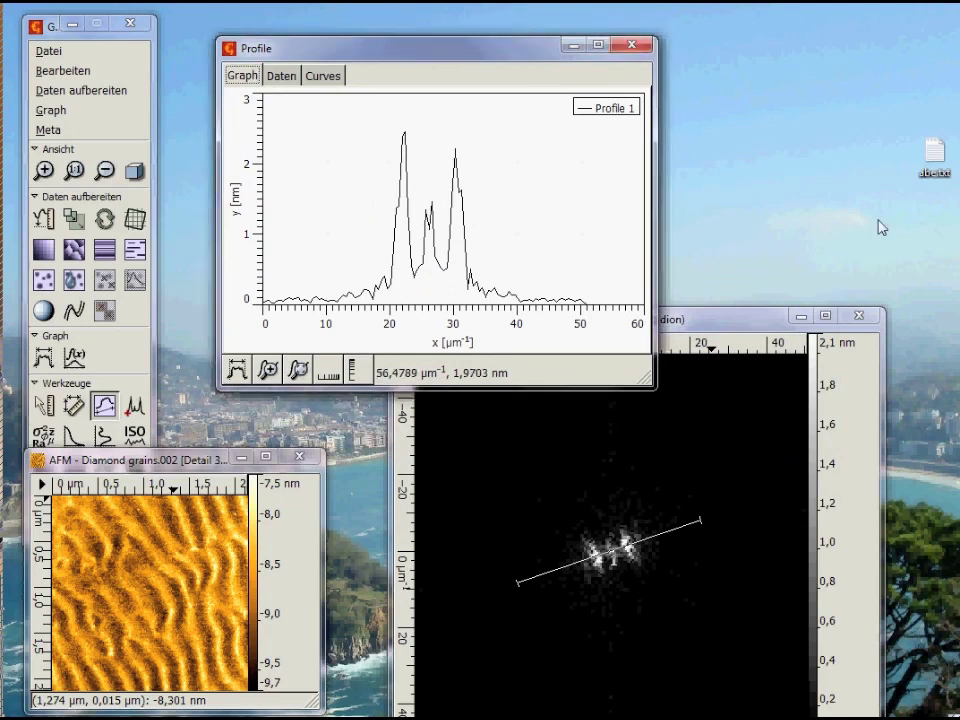
right_click(371, 204)
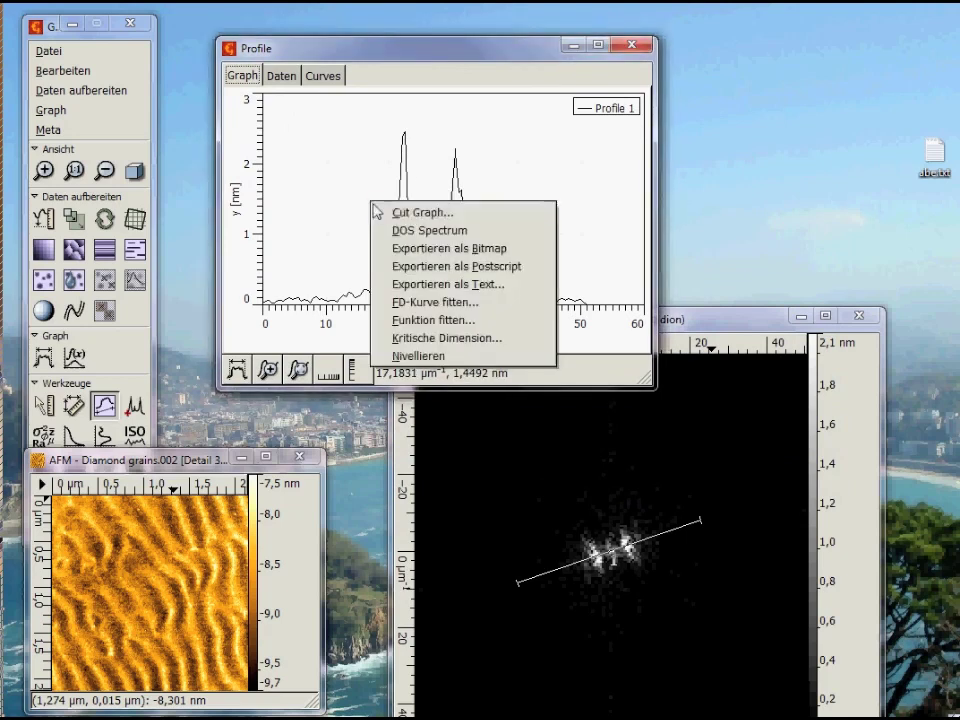
Step: Open Fit Graph and fit a Lorentzian to the first peak, range 18.342–23.829 µm⁻¹
click(527, 326)
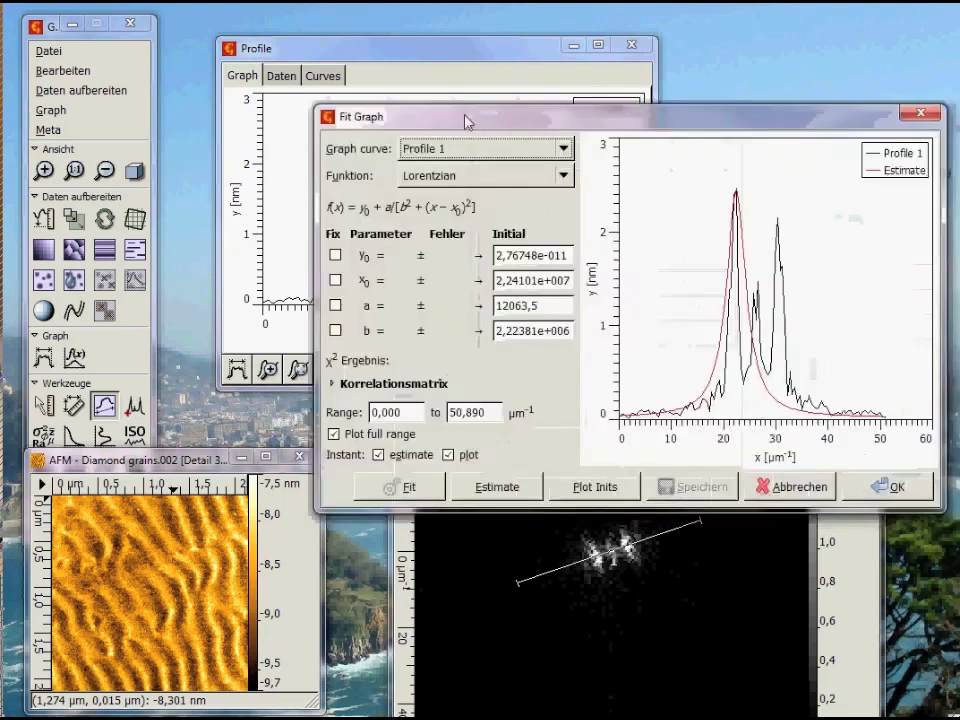
drag(489, 126, 345, 90)
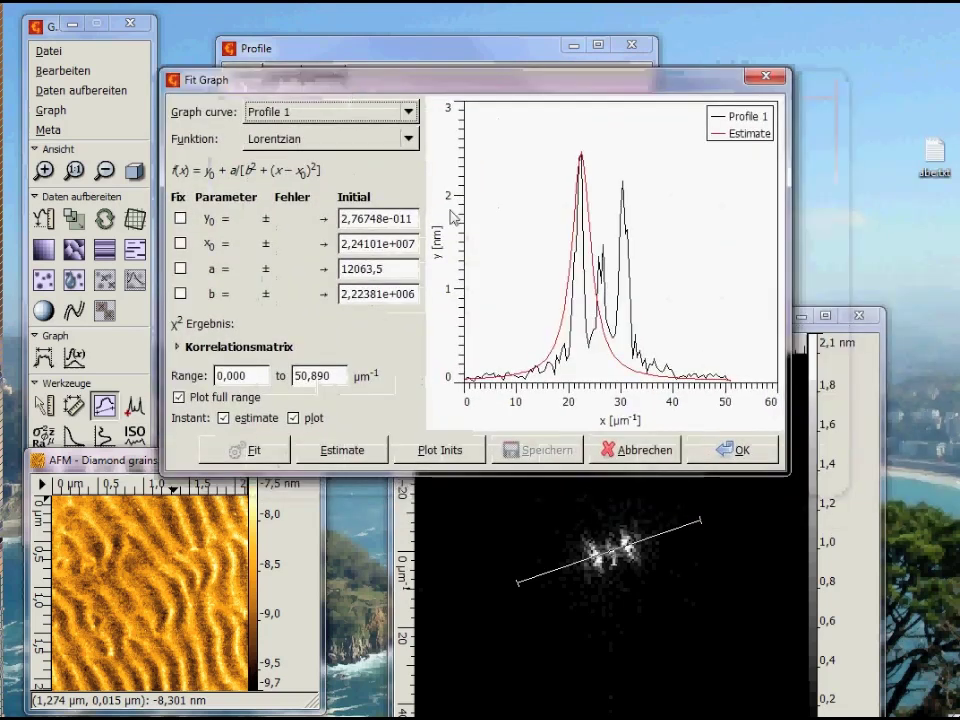
drag(559, 268, 587, 265)
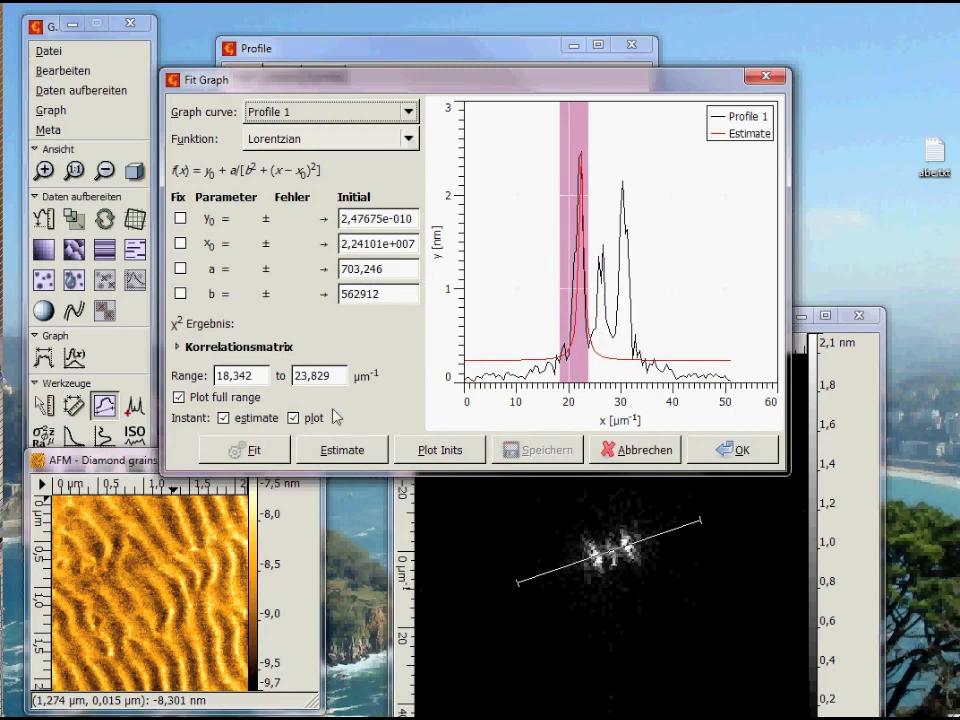
click(266, 455)
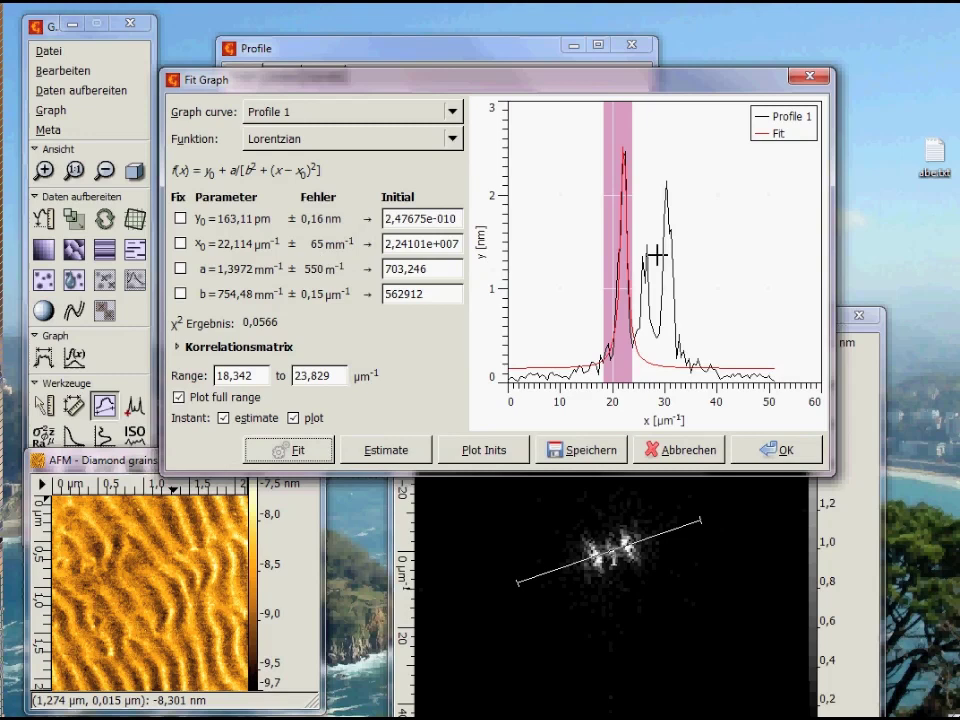
Step: Refit the Lorentzian on the peak near 30 µm⁻¹, then on the middle peak near 26.25 µm⁻¹
drag(656, 256, 664, 255)
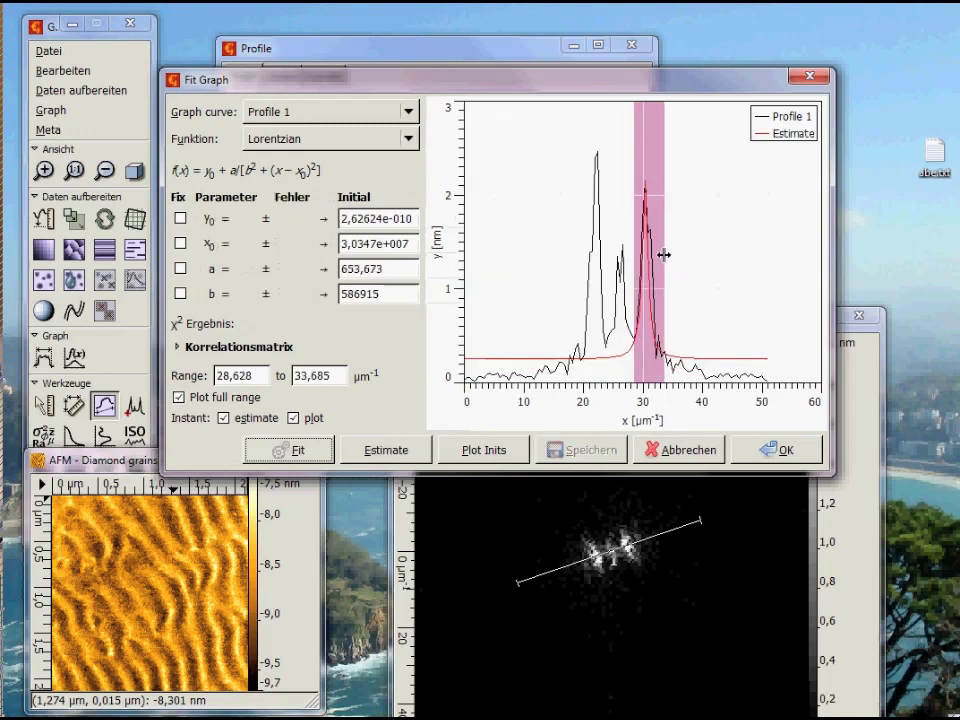
click(298, 450)
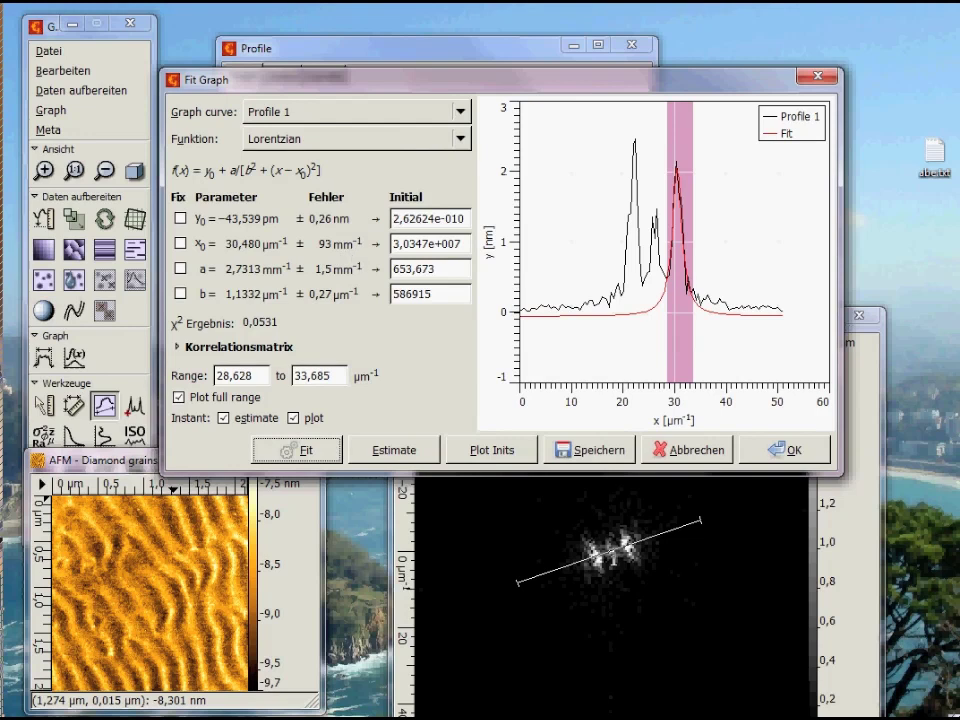
mouse_move(642, 255)
mouse_down()
mouse_move(654, 259)
mouse_move(635, 256)
mouse_up()
click(318, 453)
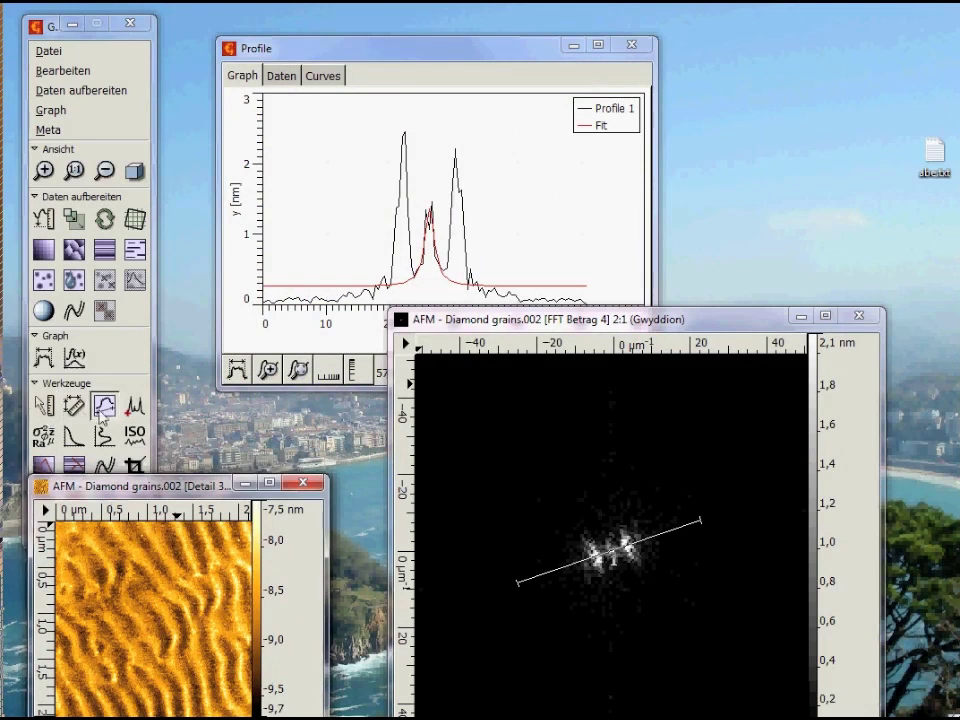
Step: Lengthen the FFT profile line across the spots and hide the profile options
click(104, 406)
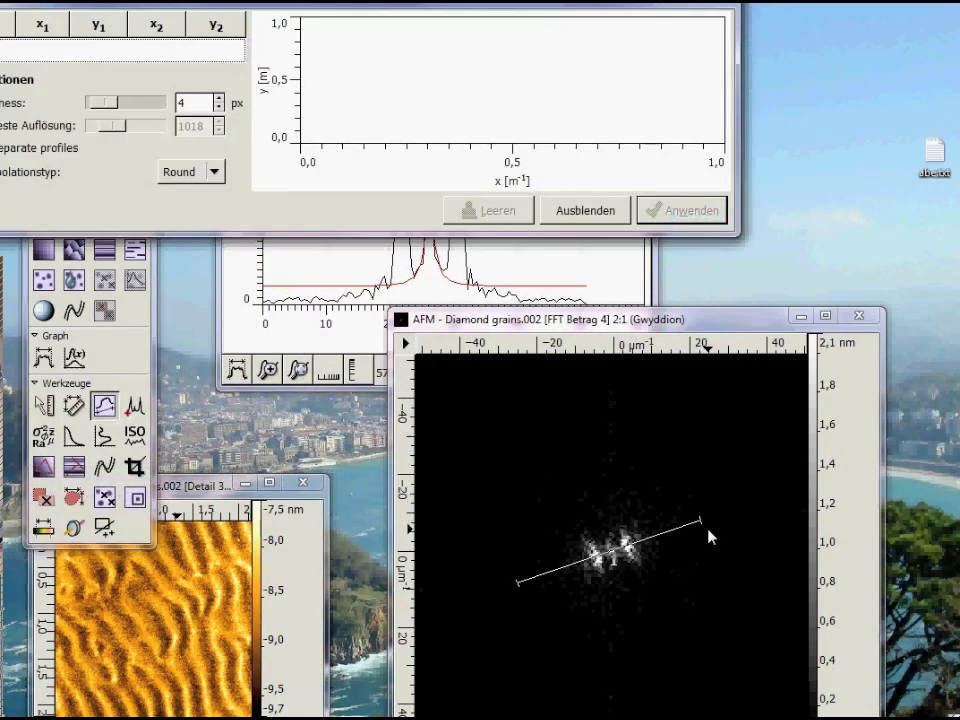
mouse_move(700, 520)
mouse_down()
mouse_move(696, 502)
mouse_move(708, 520)
mouse_up()
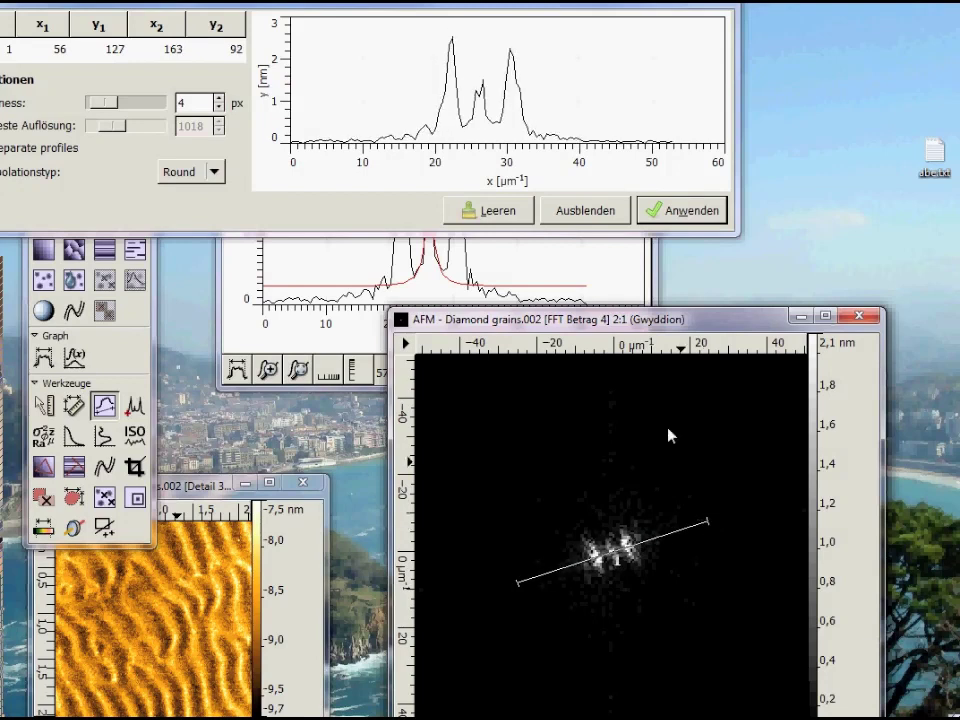
click(593, 220)
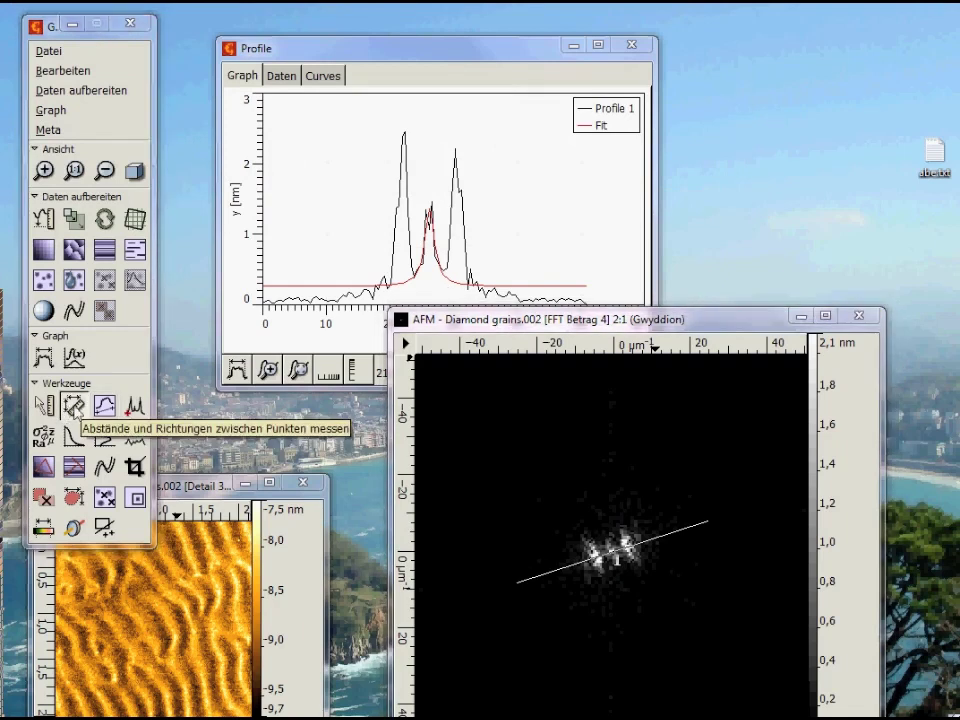
Step: Measure a line on the detail image with the Distance tool: 1.646 µm at 18.3°
click(74, 406)
drag(627, 115, 729, 108)
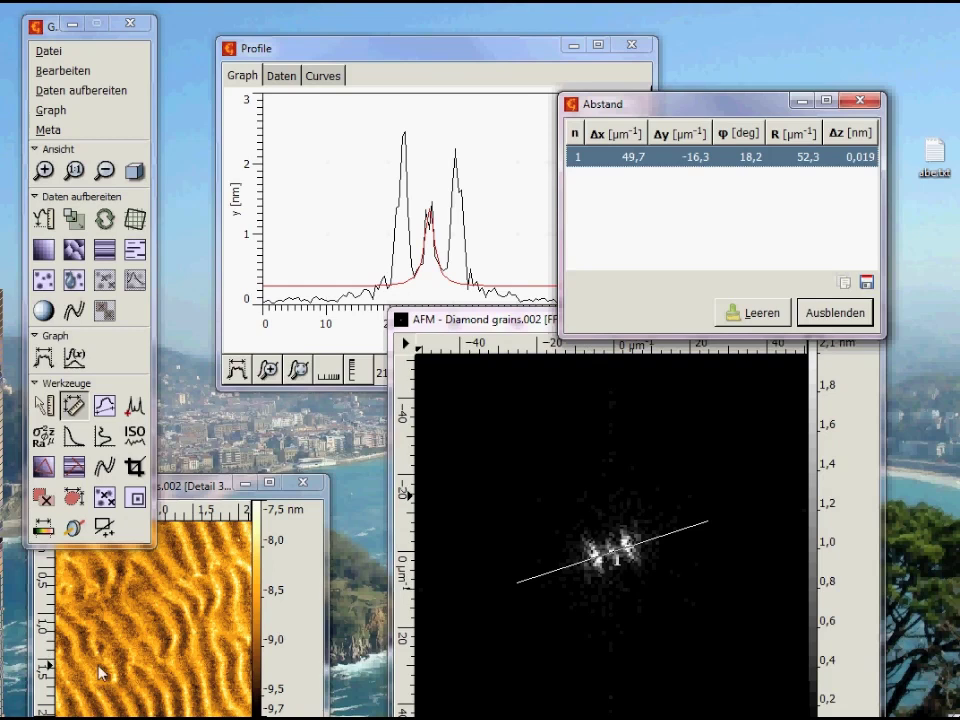
drag(100, 673, 217, 608)
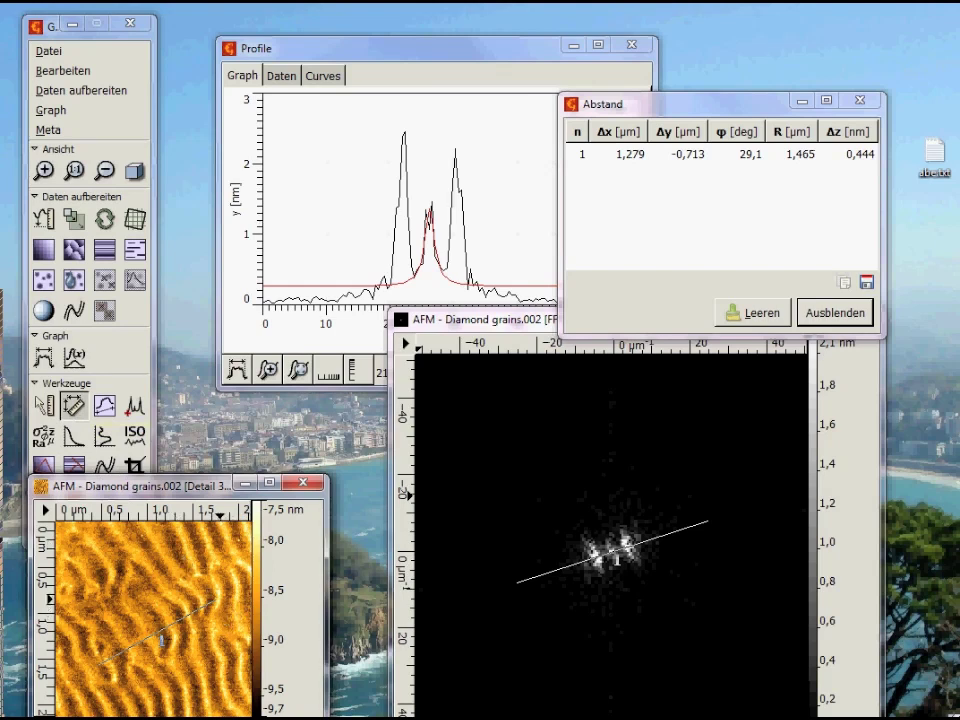
drag(217, 608, 228, 665)
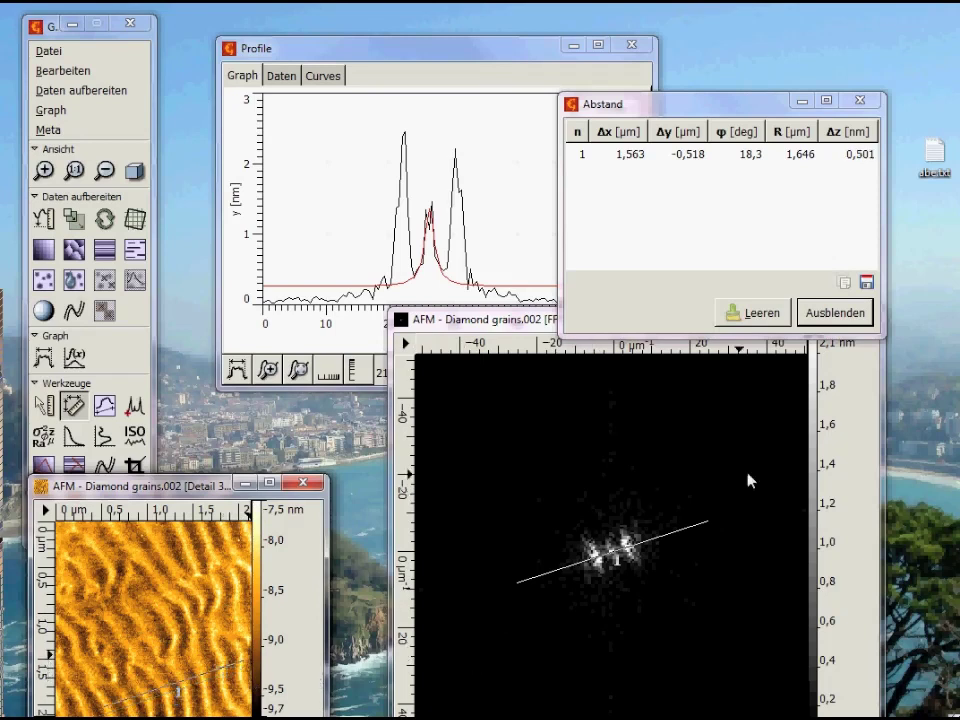
Step: Hide the distance results and zoom the detail image to 2:1
click(829, 313)
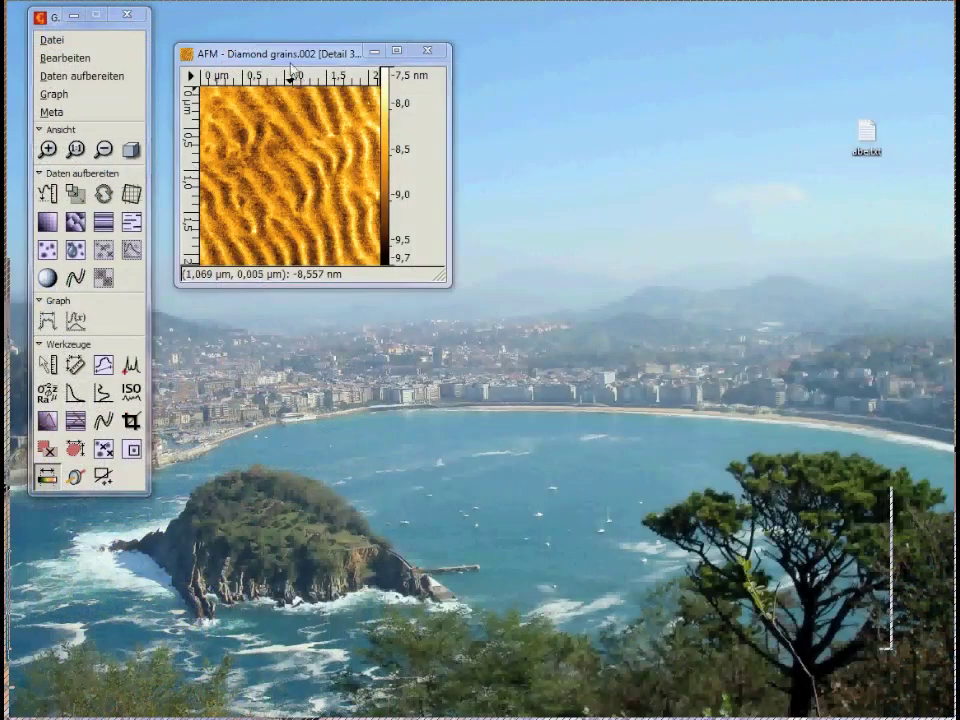
drag(296, 59, 284, 47)
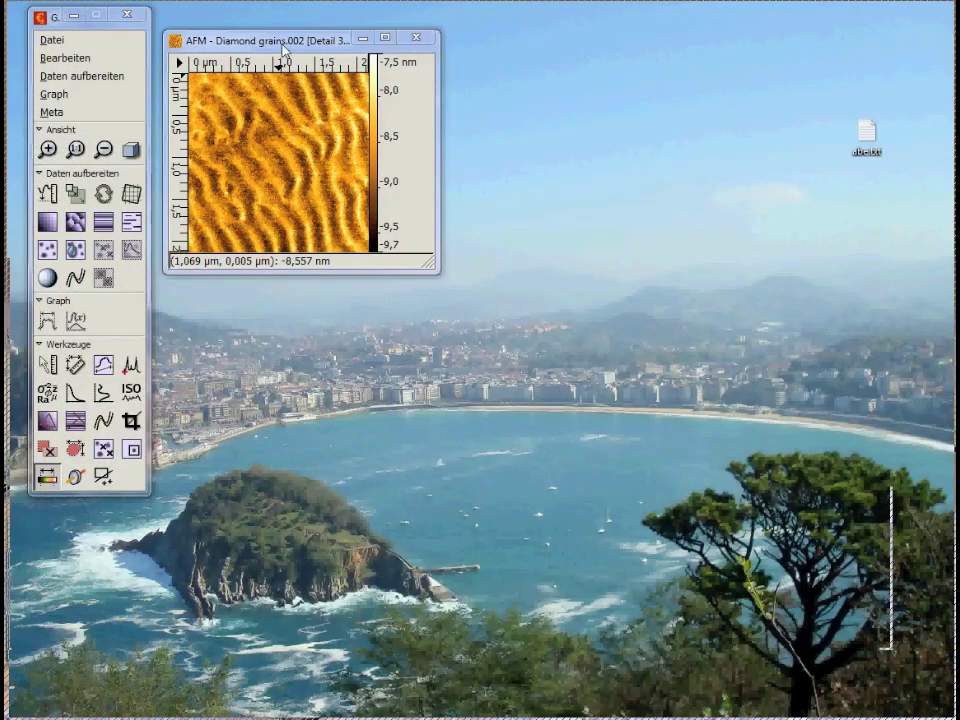
key(plus)
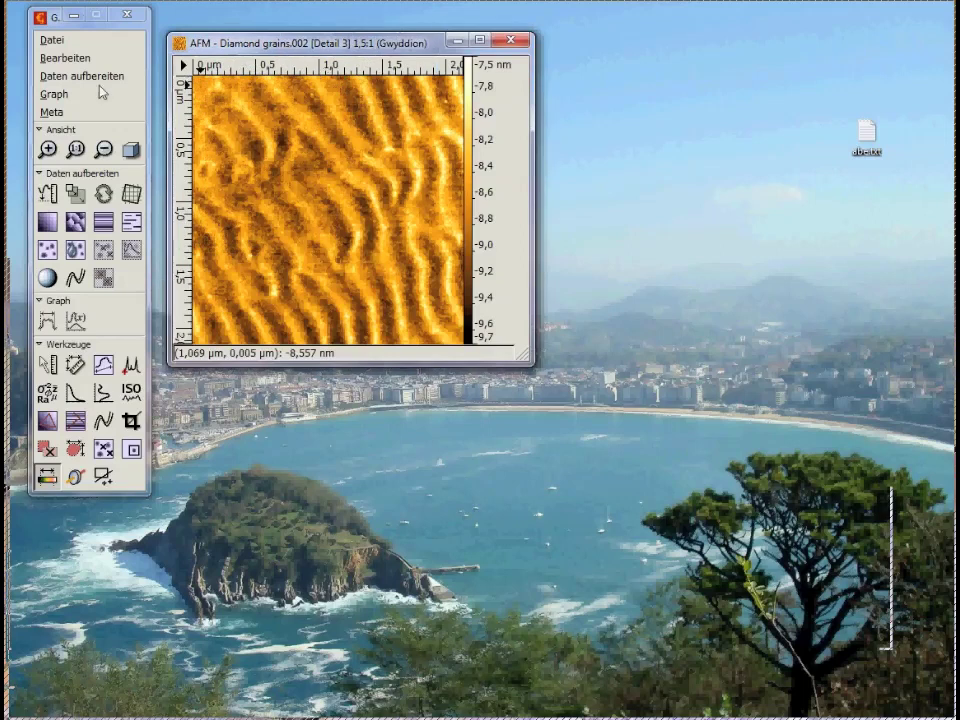
key(plus)
Step: Navigate to Daten aufbereiten > Korrigieren to reach 2D FFT filtering
click(57, 96)
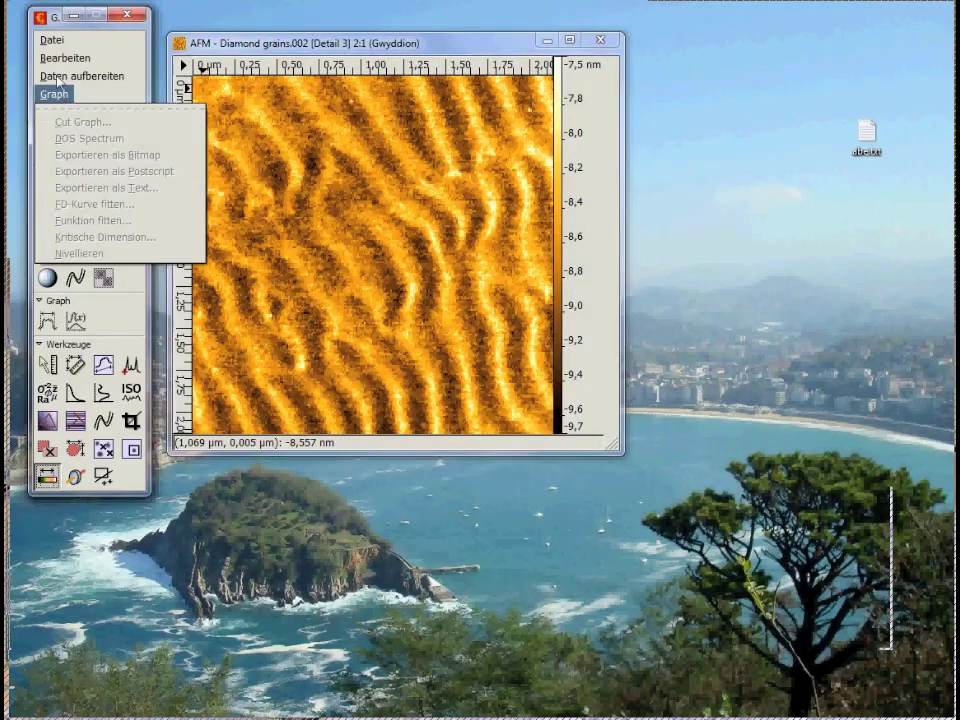
click(64, 88)
click(66, 76)
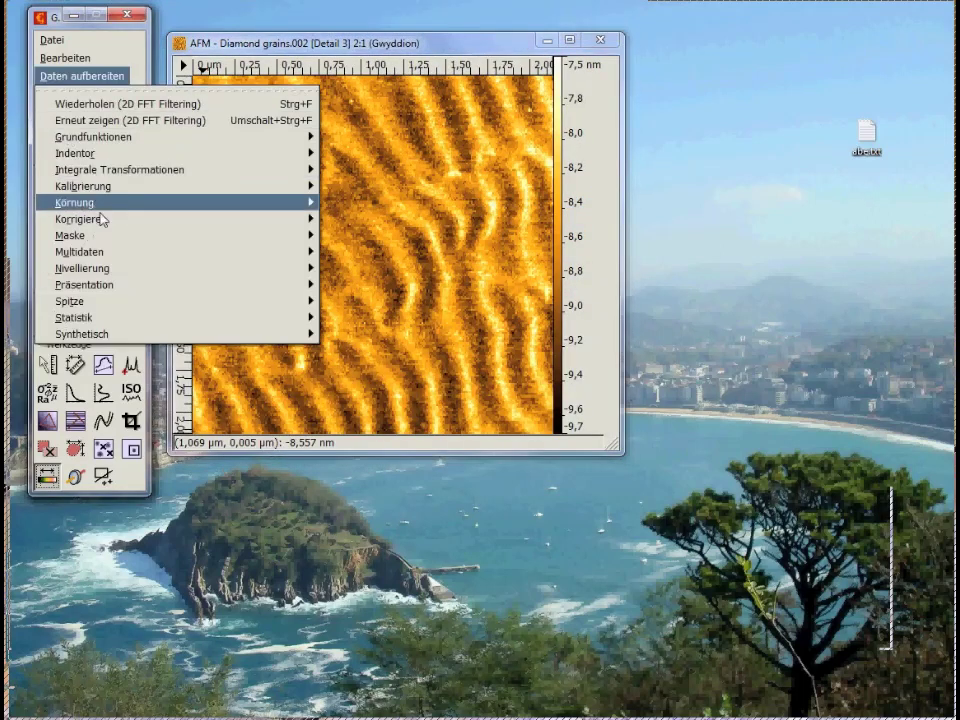
mouse_move(141, 223)
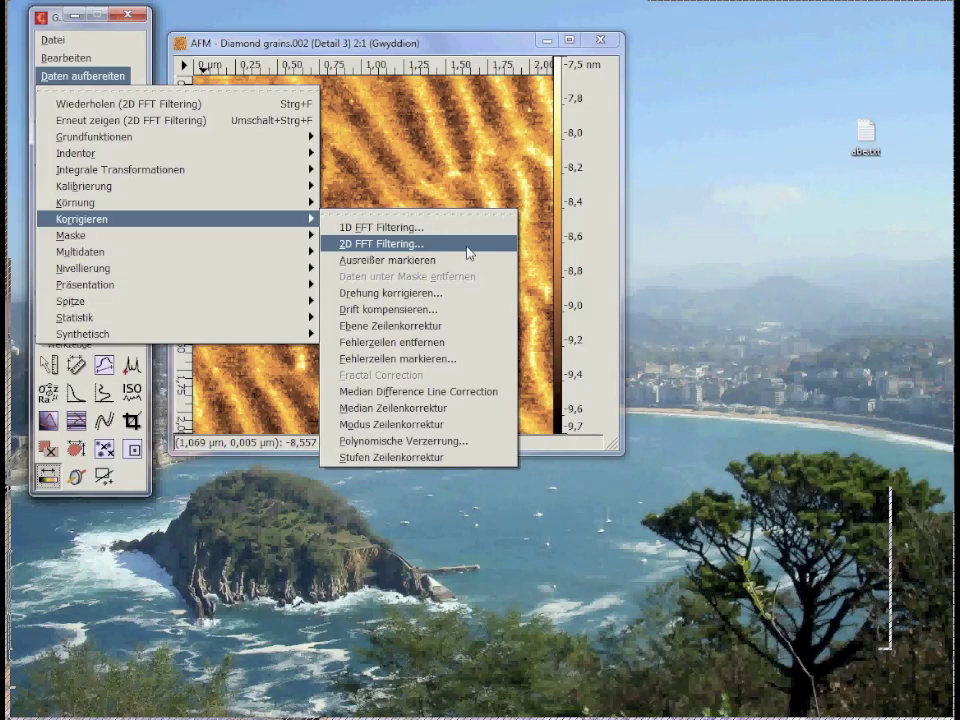
Step: Launch 2D FFT filtering on the detail image and move its dialog into view
click(469, 253)
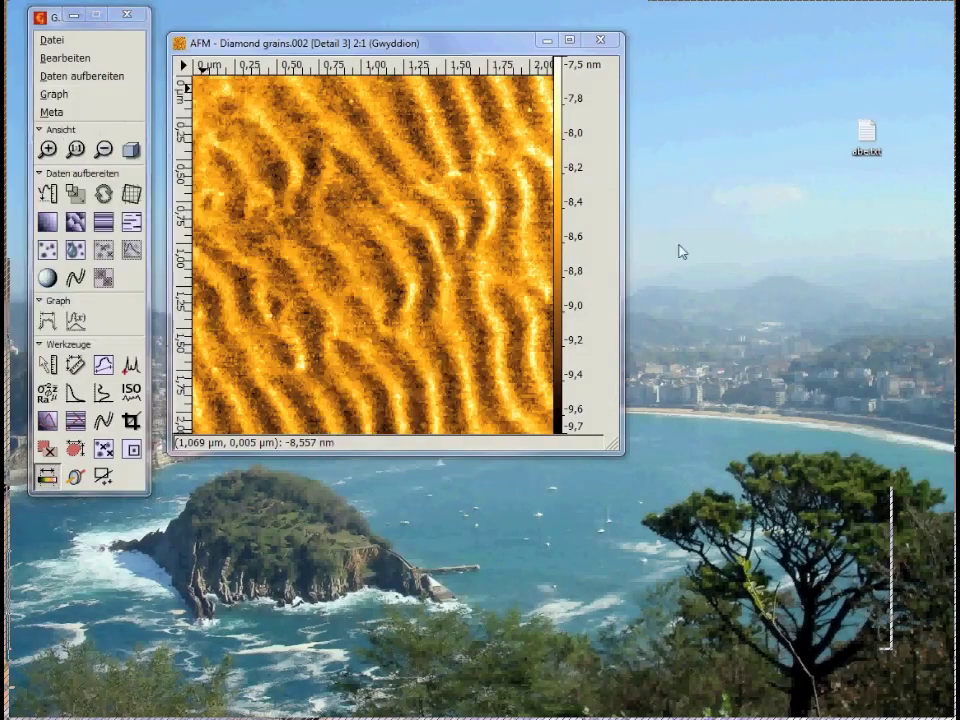
drag(546, 184, 302, 276)
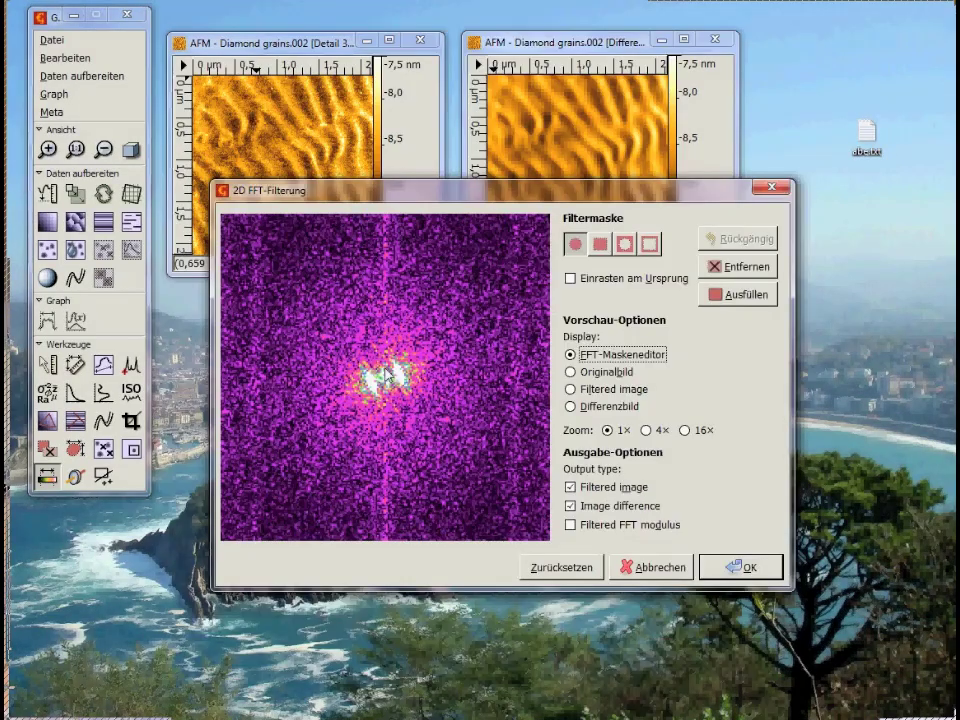
Step: Mask the central spots with an ellipse, apply, and set the difference image's range to -0,557–0,412 nm
drag(410, 393, 420, 401)
key(Return)
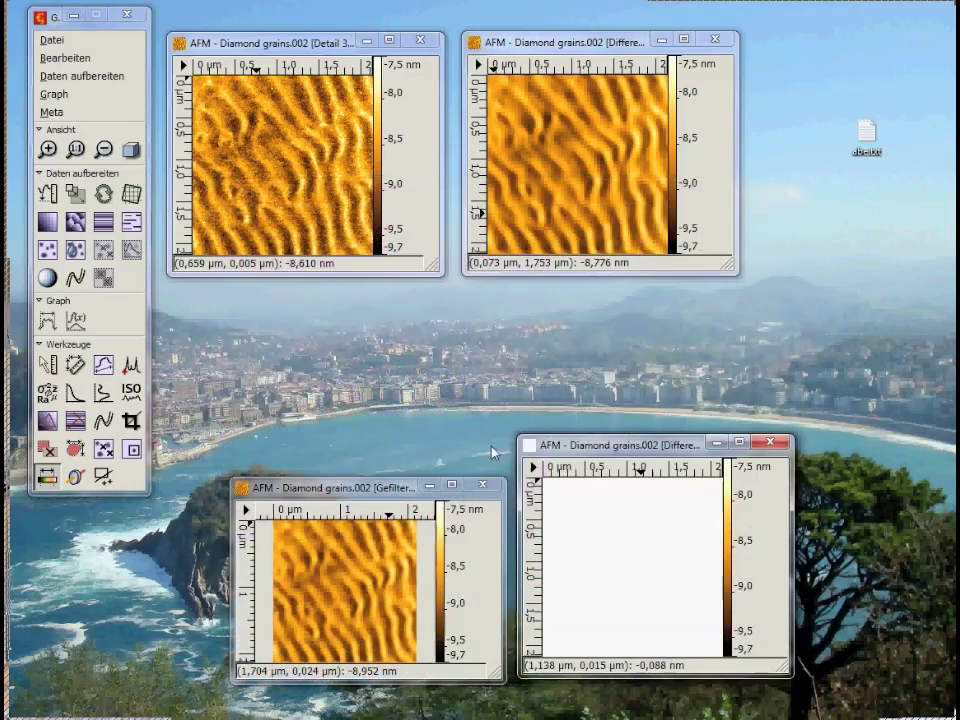
click(47, 477)
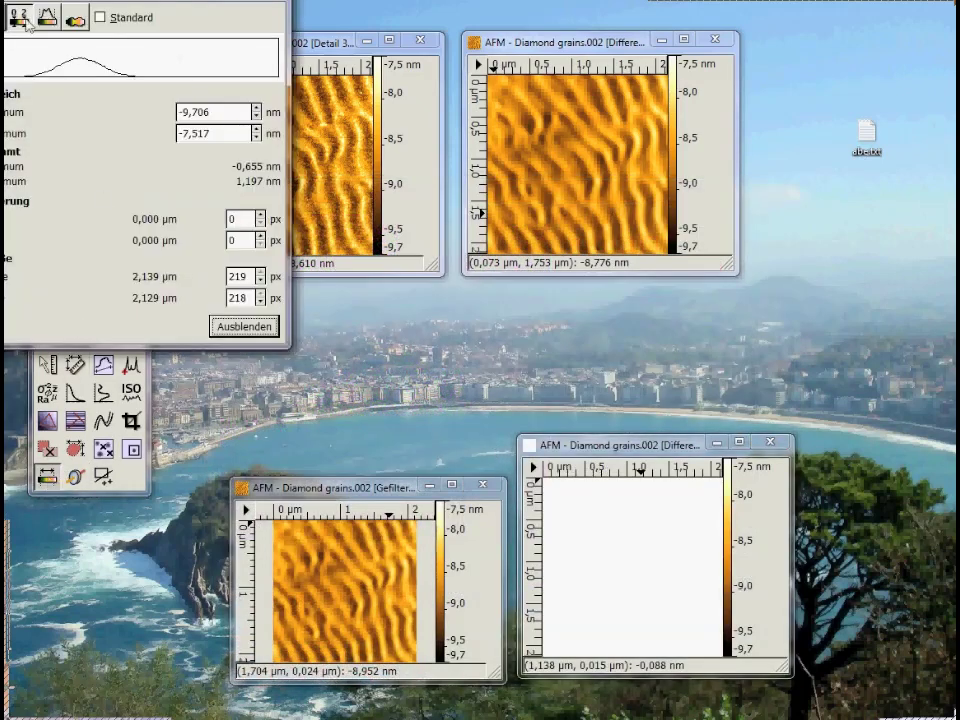
drag(20, 45, 121, 63)
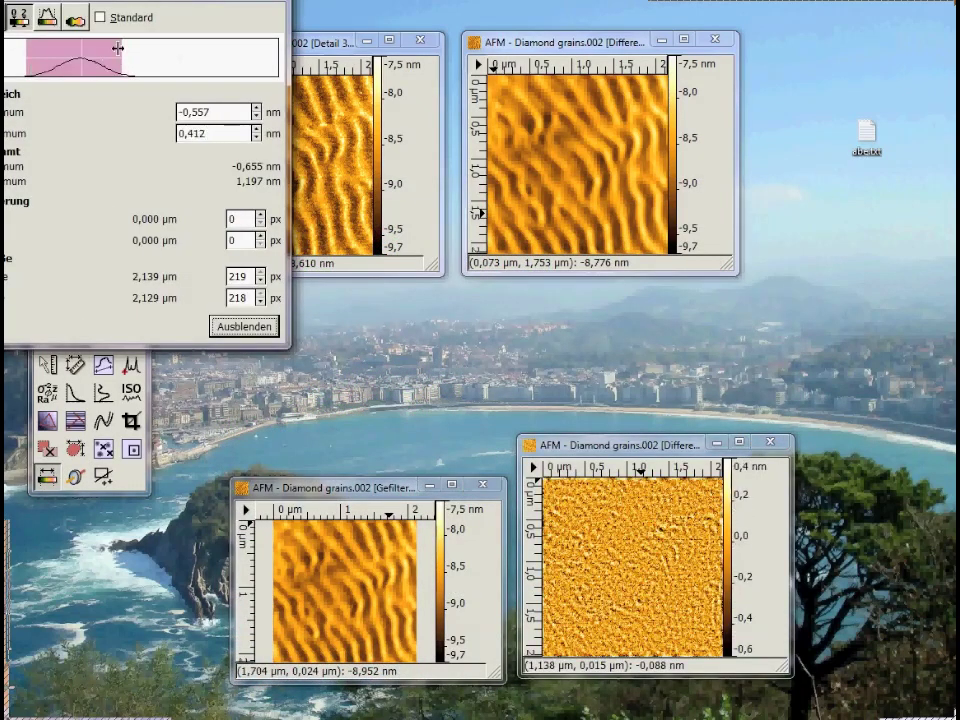
drag(157, 2, 360, 78)
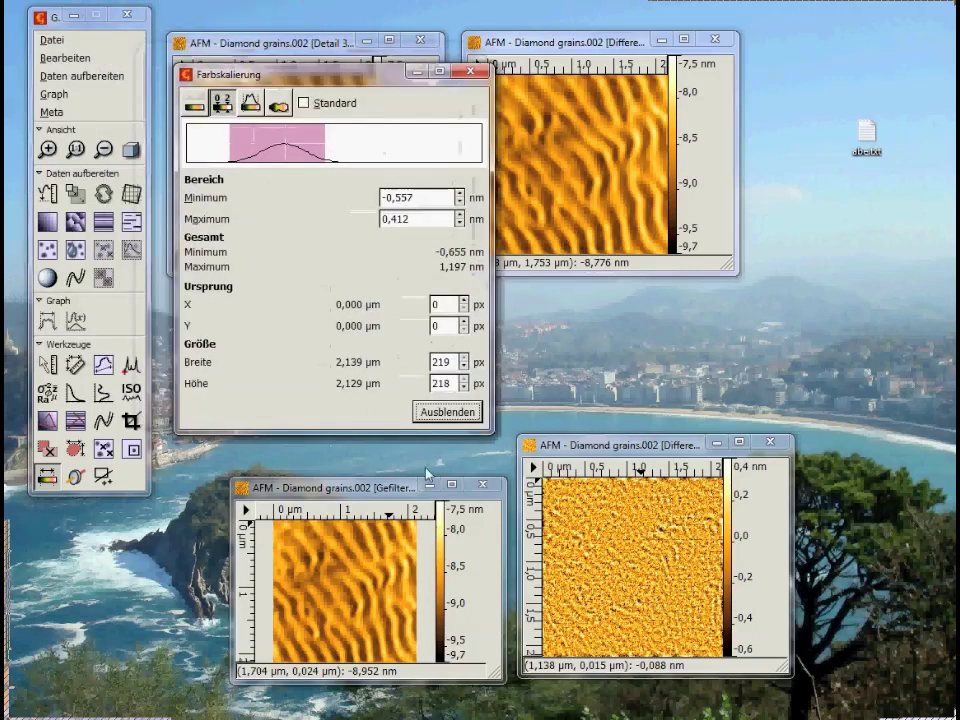
Step: Enlarge the filtered wave image window and close the colour range settings
click(398, 490)
drag(398, 490, 395, 441)
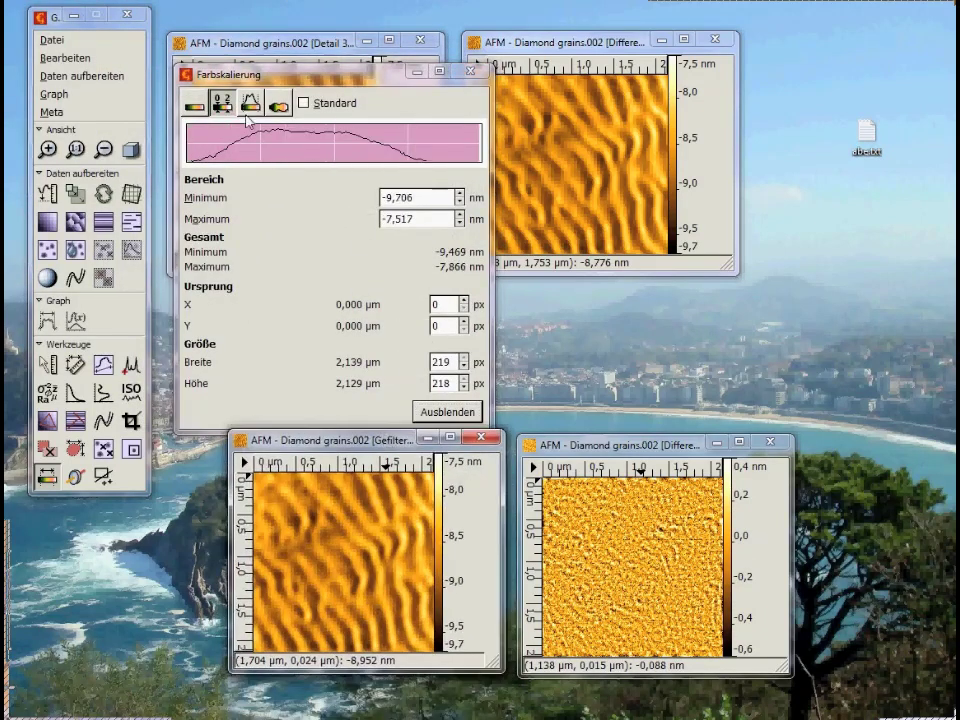
click(466, 78)
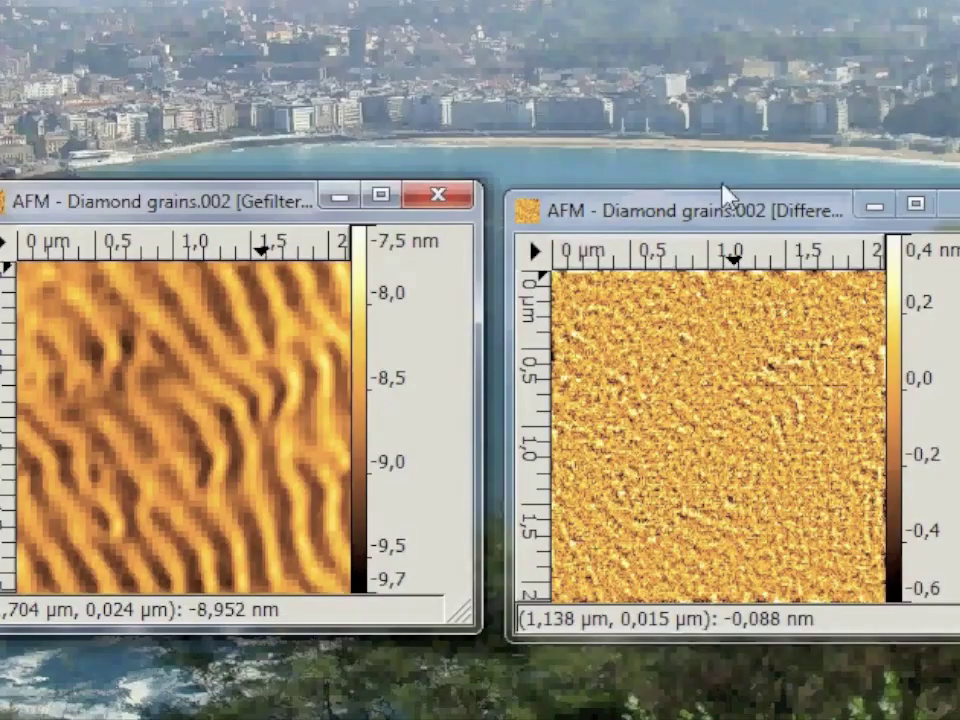